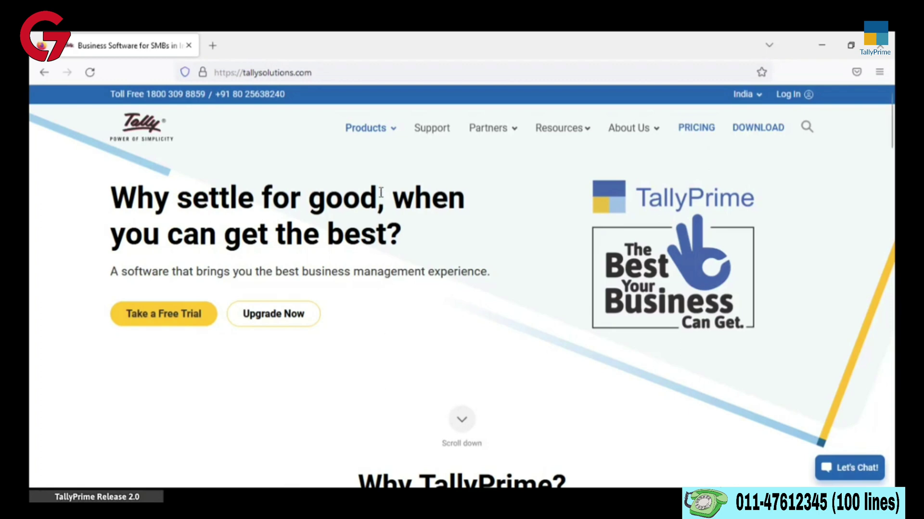
- Go to Products > Extensions & Integrations and open the 'Migration of data from QuickBooks' page
left_click(395, 137)
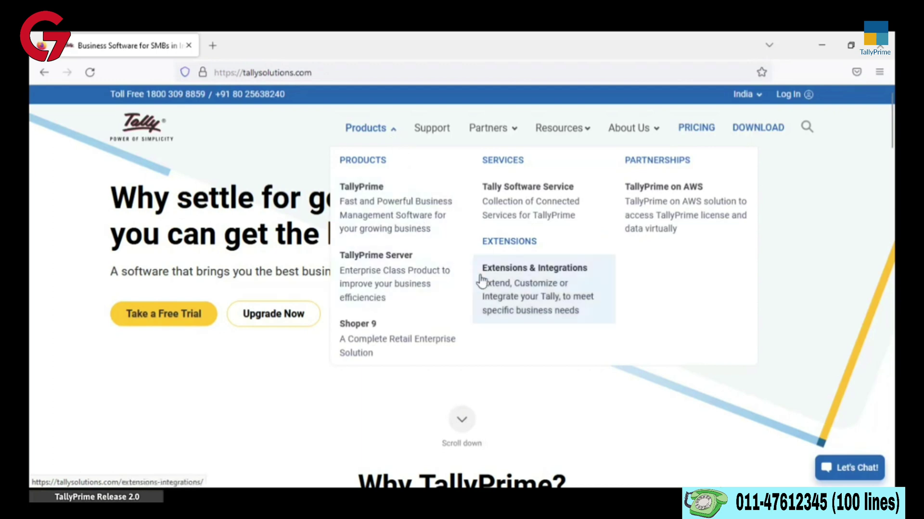
left_click(523, 274)
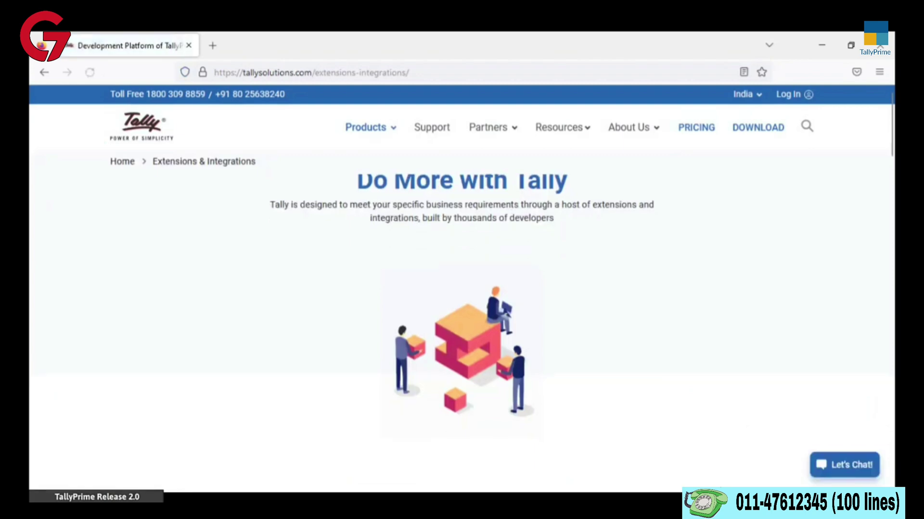
scroll(461, 299, "down", 15)
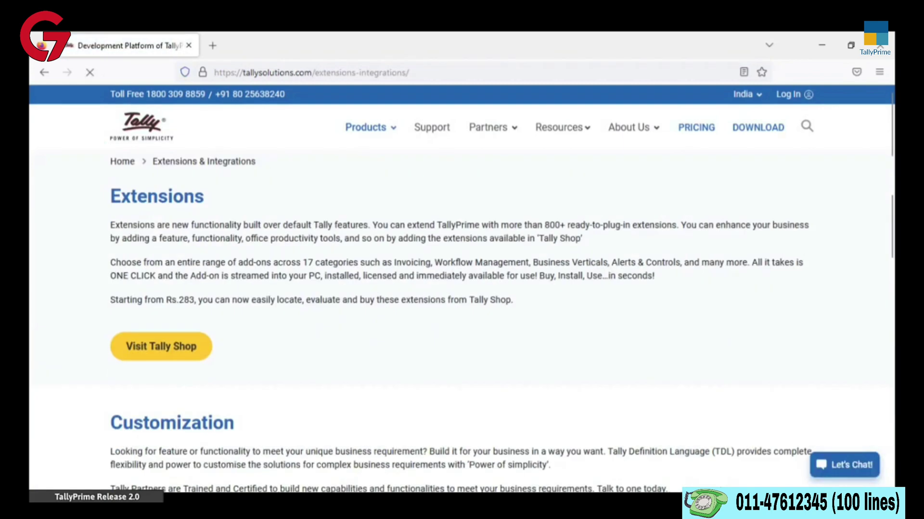
scroll(462, 298, "down", 8)
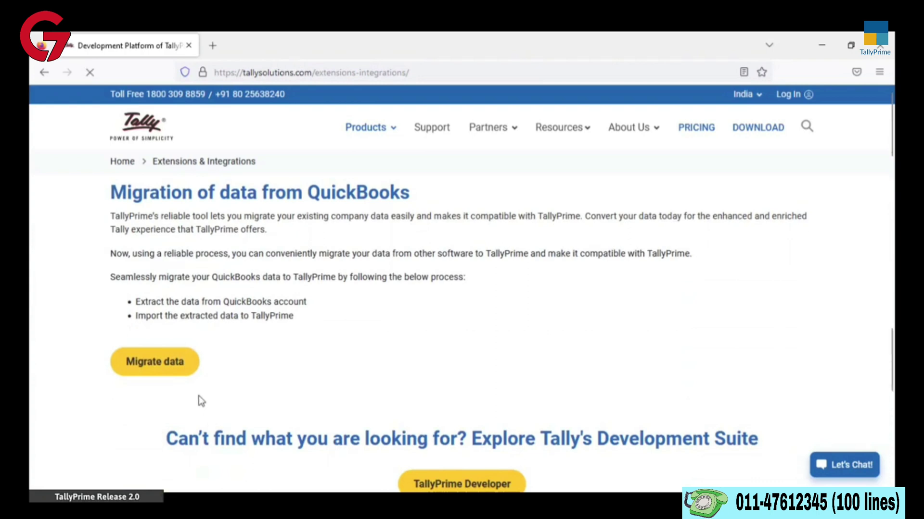
left_click(190, 370)
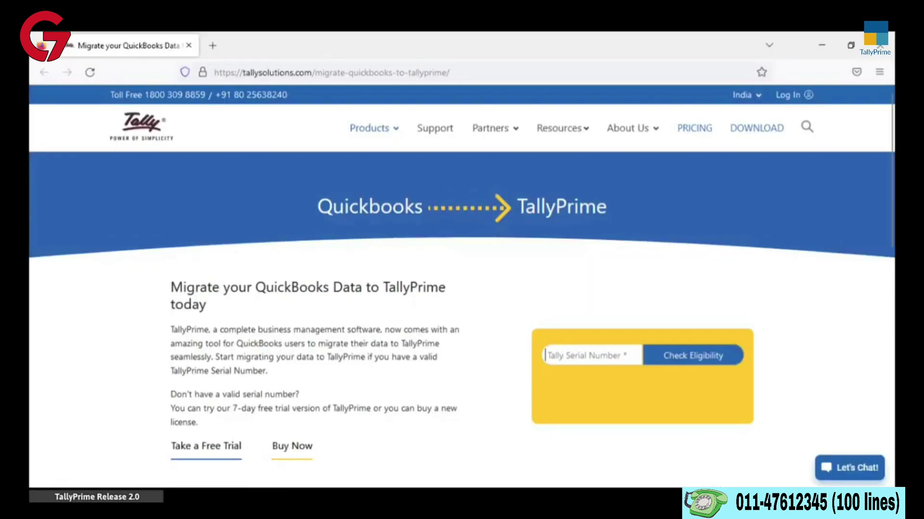
- Enter the Tally licence serial number, check its eligibility and submit it for the migration solution
type("79")
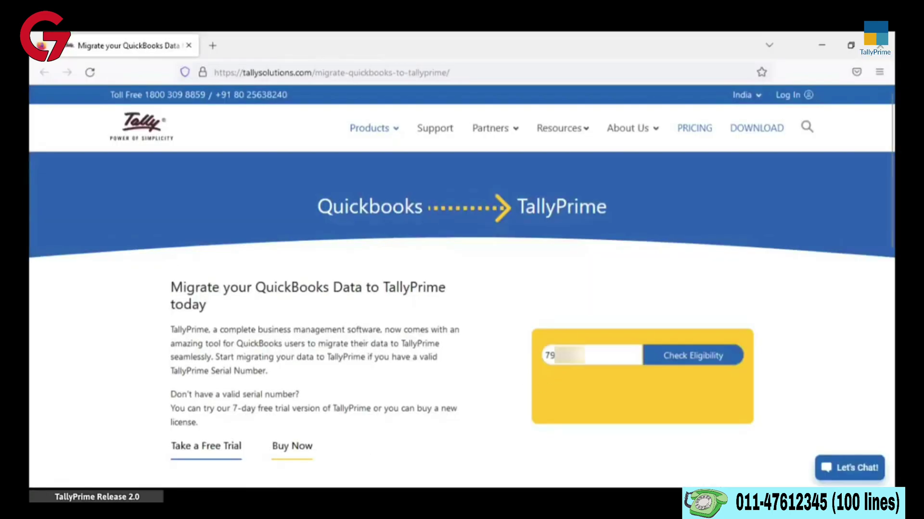
type("2")
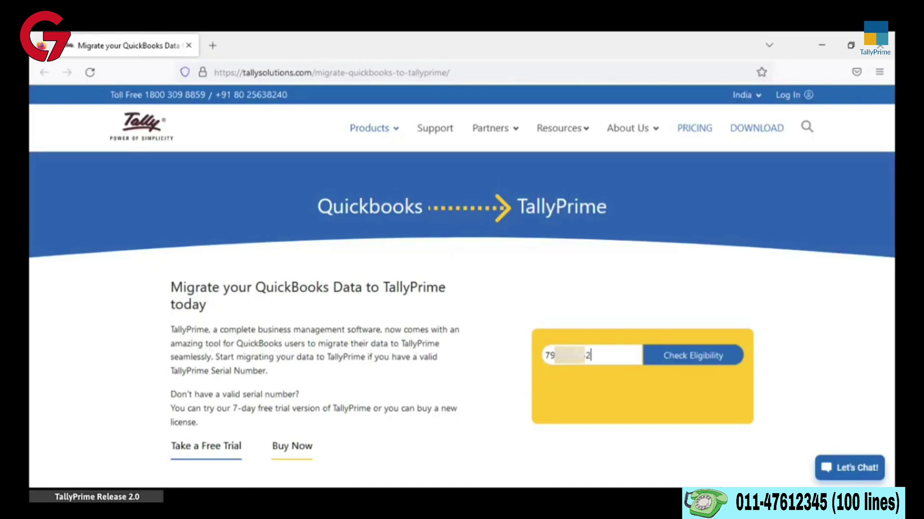
left_click(692, 358)
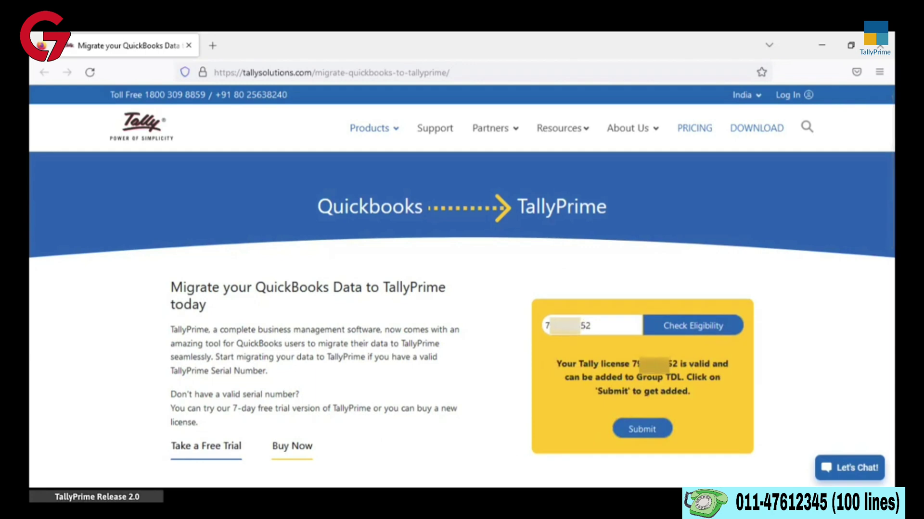
left_click(636, 433)
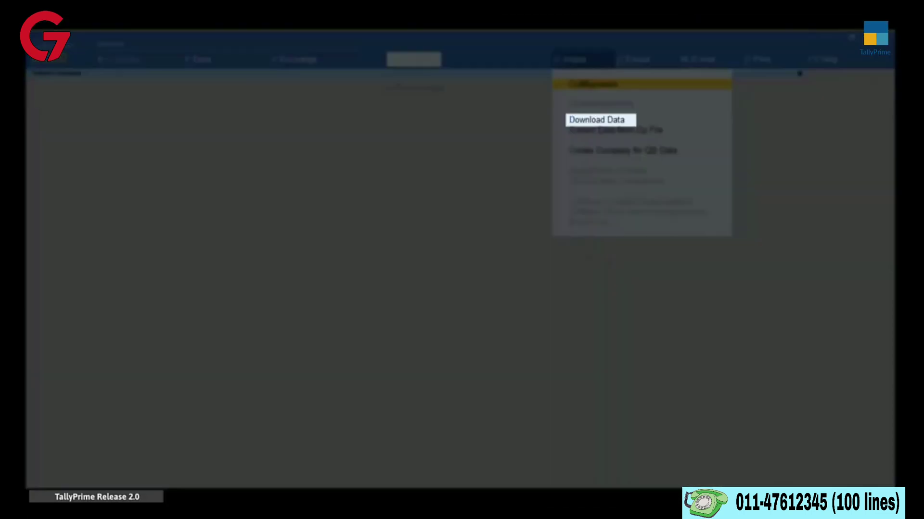
- Choose Download Data in TallyPrime's import options and start the QuickBooks data download
key("Down")
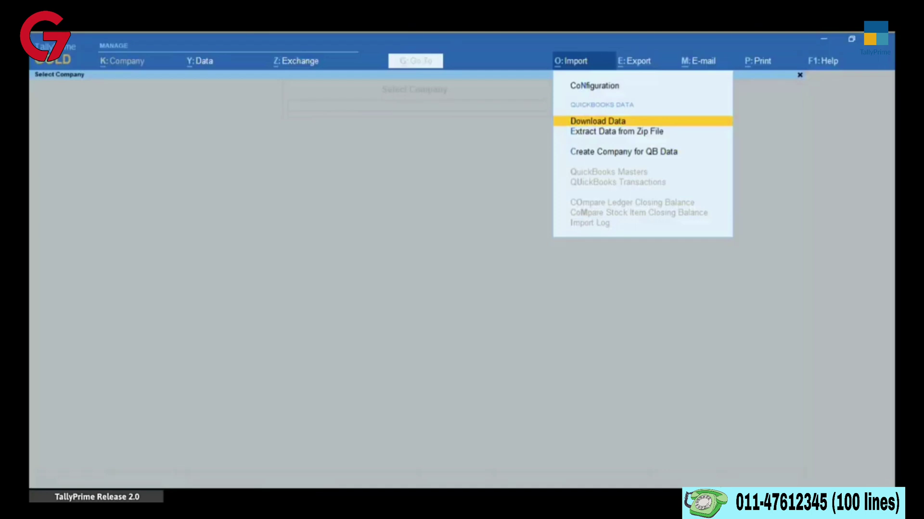
key("Return")
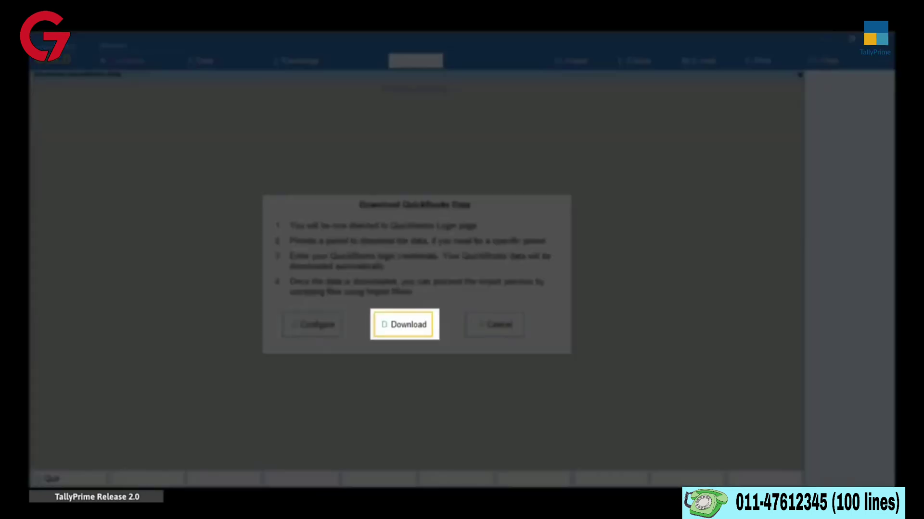
key("Return")
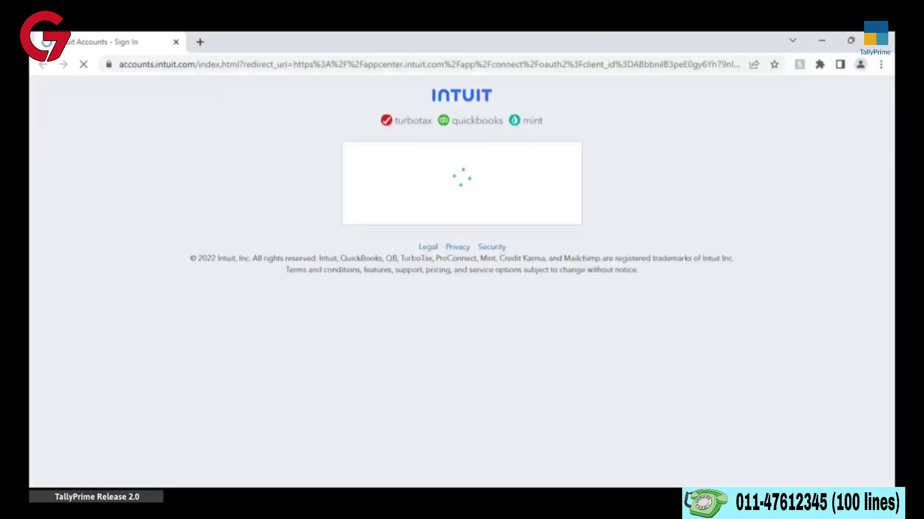
- Sign in to Intuit Accounts with the account's e-mail and password
left_click(377, 316)
type("dcom")
key("Tab")
type("•••••••••••")
left_click(428, 452)
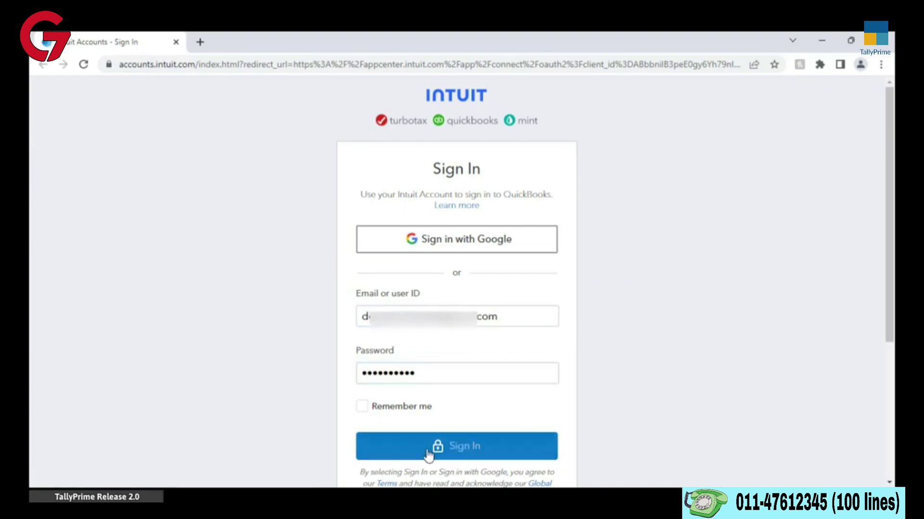
- Verify the sign-in with a code sent by e-mail
left_click(381, 371)
key("Return")
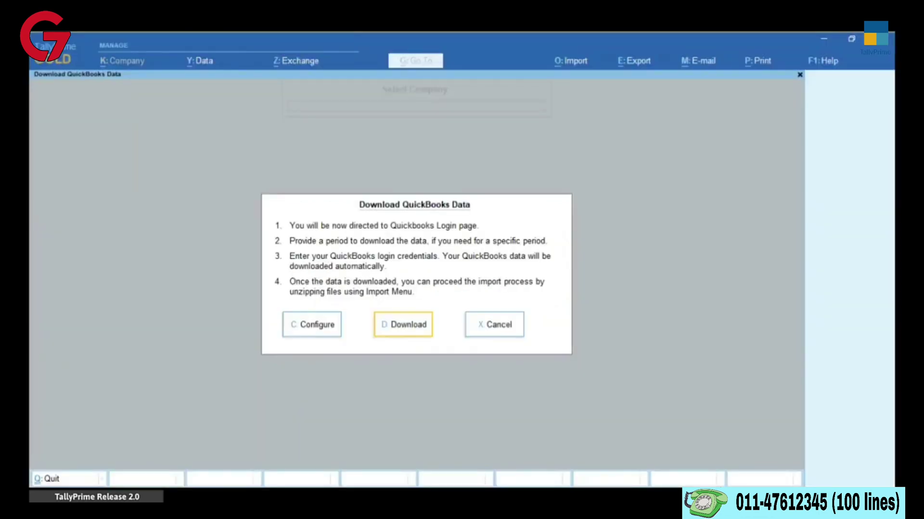
- Open Extract Data from Zip File and enter the downloaded National_Enterprises.zip path
key("Escape")
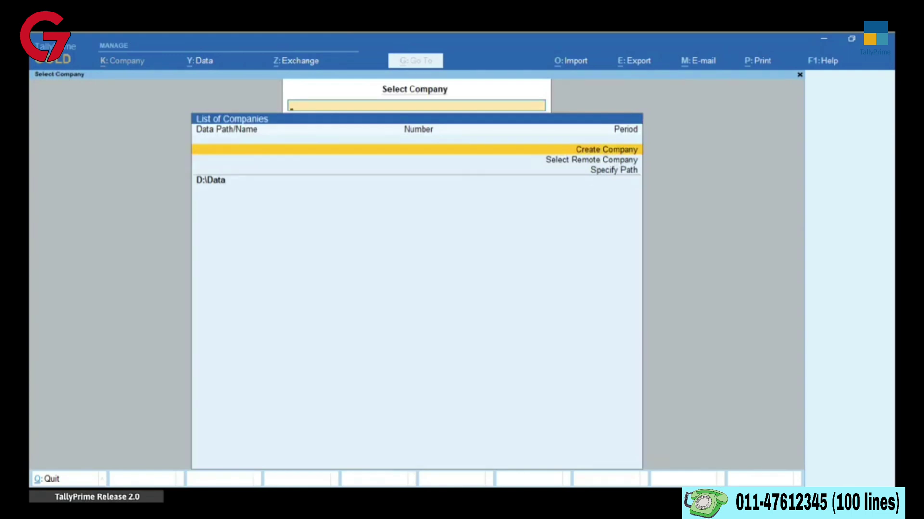
key("alt+o")
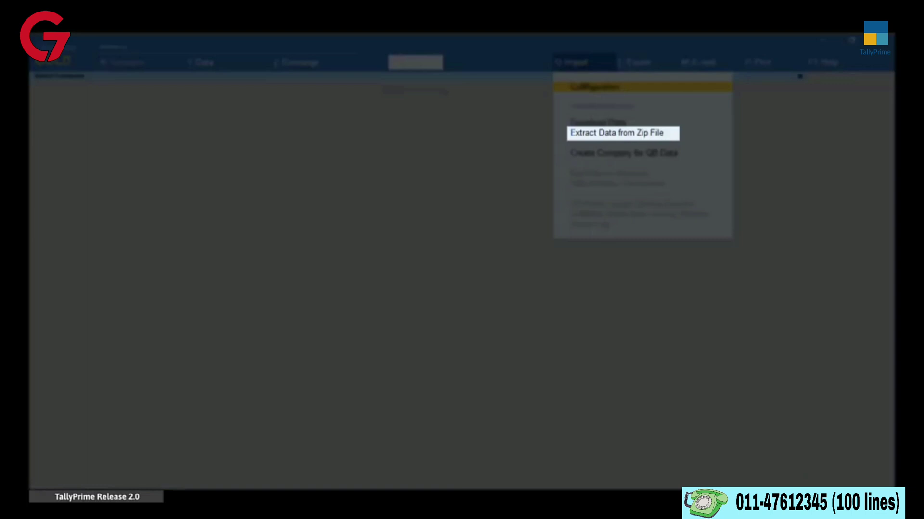
key("Down")
key("Down")
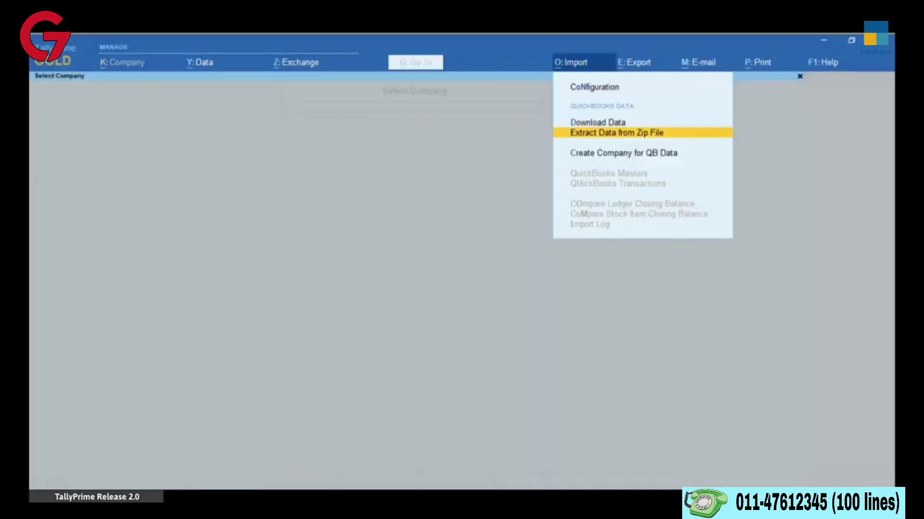
key("Return")
key("Return")
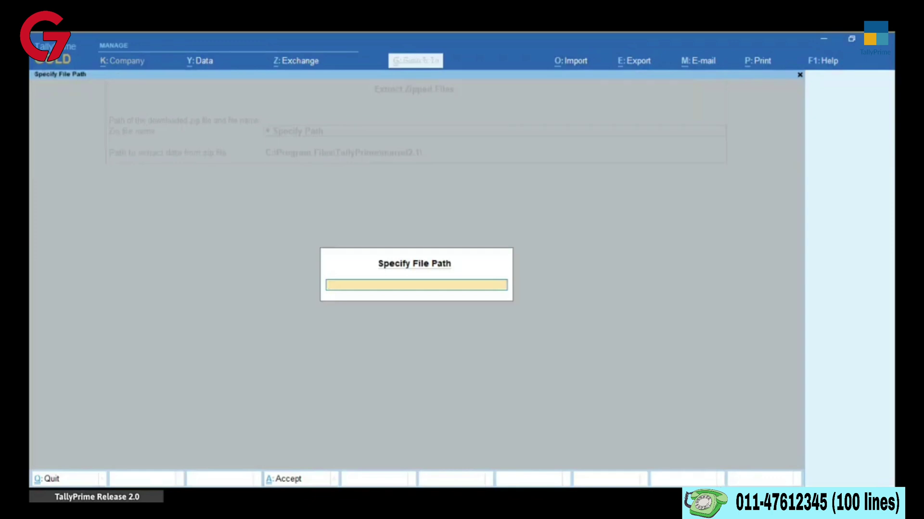
type("C:\\Users\\adisheshagiri.c\\Downloads\\National_Enterprises.zip")
key("Return")
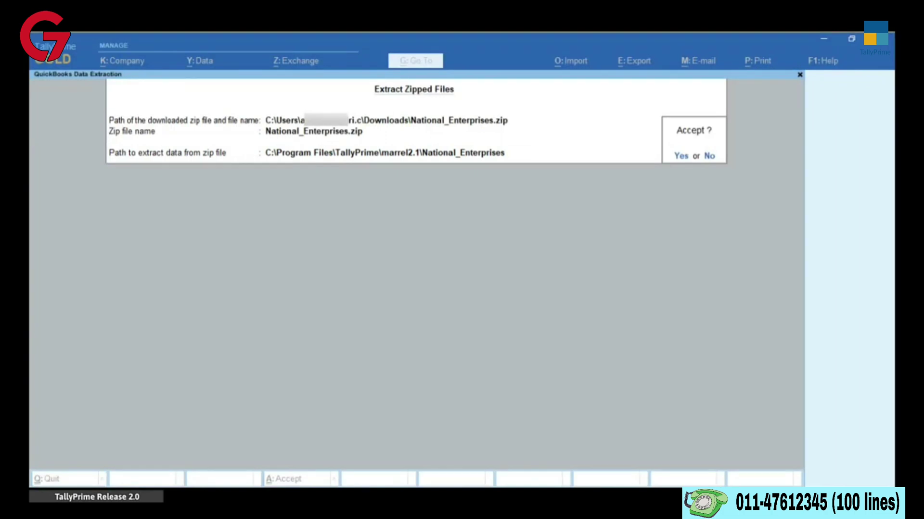
- Accept the extraction paths, create the new company, and accept its suggested Company Features
key("y")
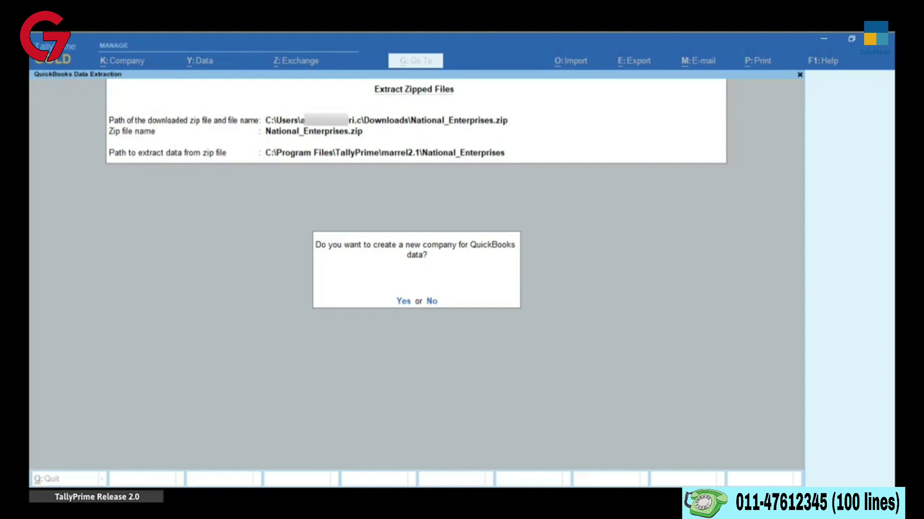
key("y")
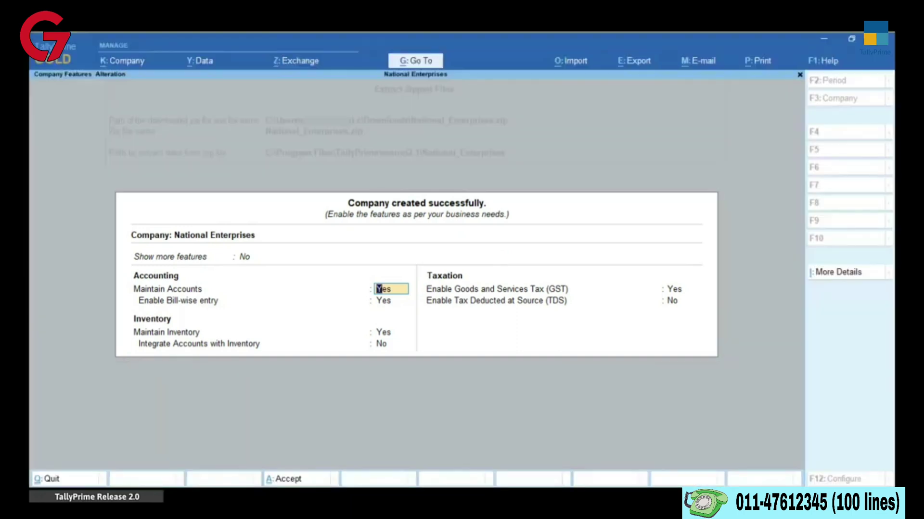
key("ctrl")
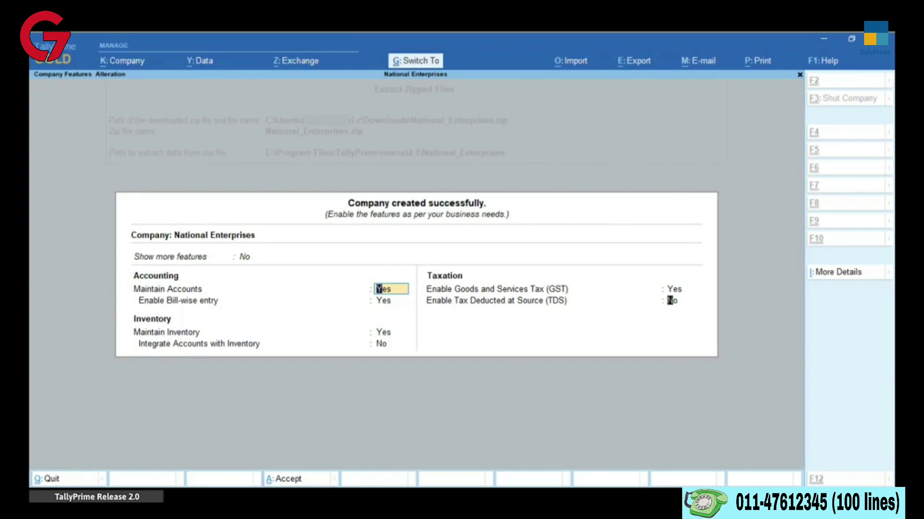
key("ctrl+a")
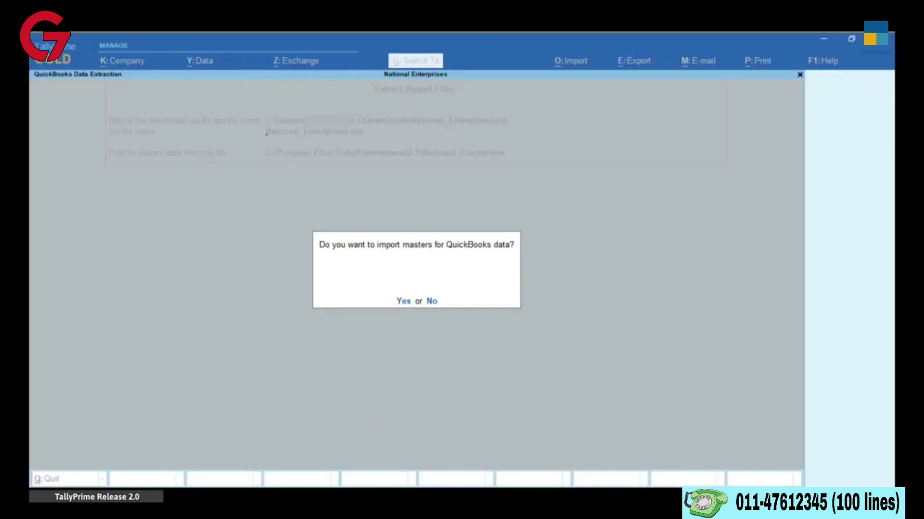
- Confirm importing the QuickBooks masters, then confirm importing the transactions
key("y")
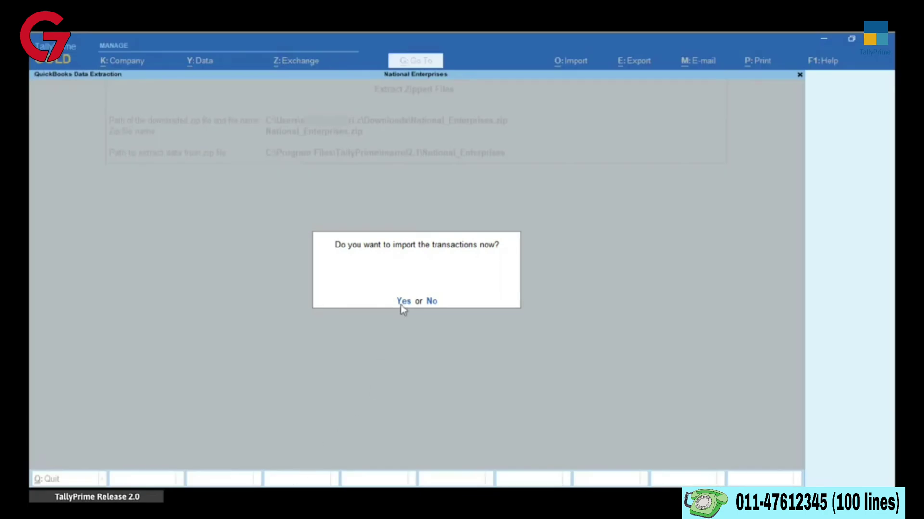
left_click(402, 303)
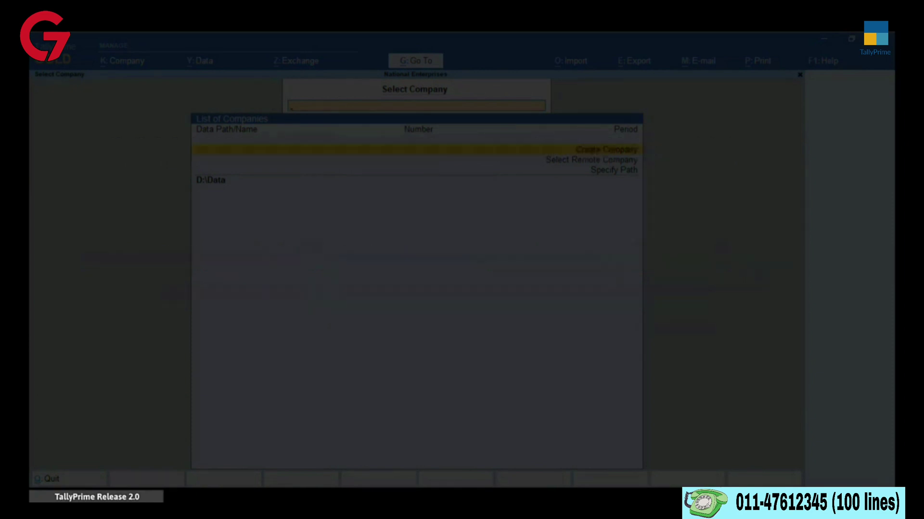
- Bring up the import options for National Enterprises with Alt+O
key("alt+o")
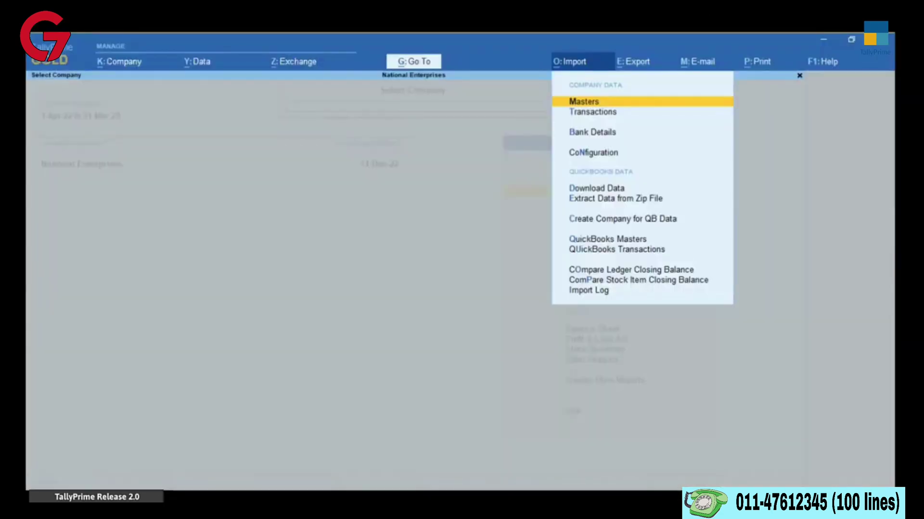
- Open the ledger closing-balance comparison ledger-wise and drill into the ledger differing by 100.00
key("Down")
key("Down")
key("Down")
key("Down")
key("Down")
key("Down")
key("Down")
key("Down")
key("Down")
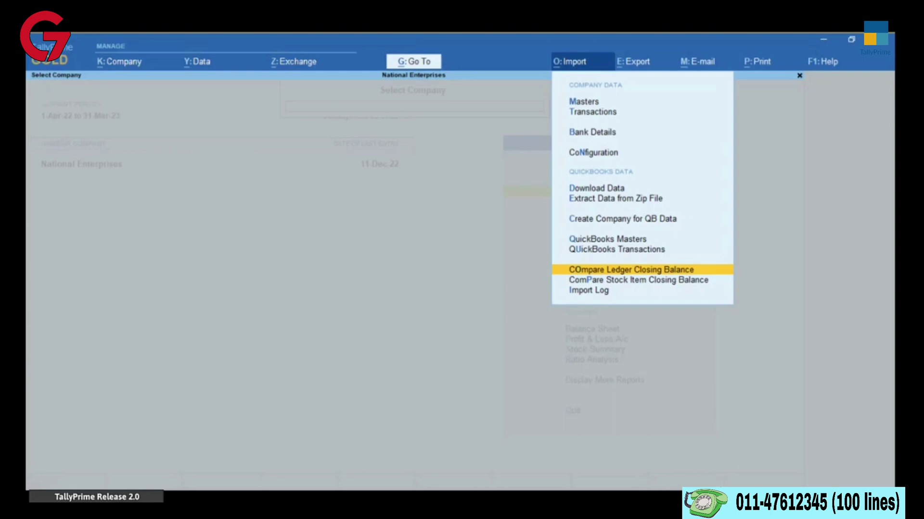
key("Return")
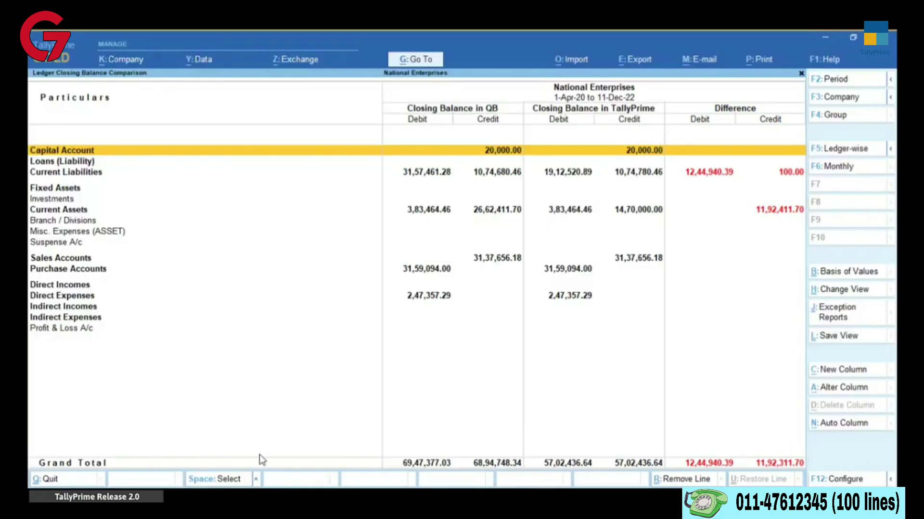
left_click(849, 153)
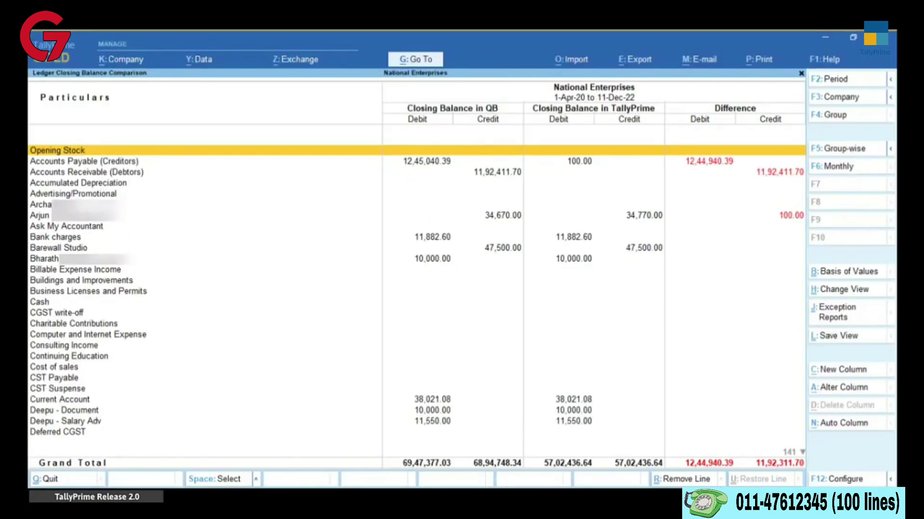
key("Down")
key("Down")
key("Down")
key("Down")
key("Down")
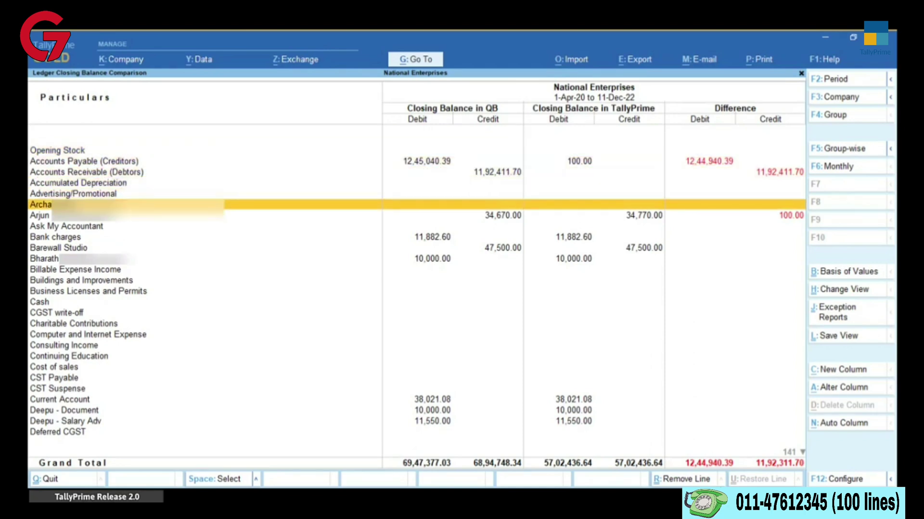
key("Down")
key("Return")
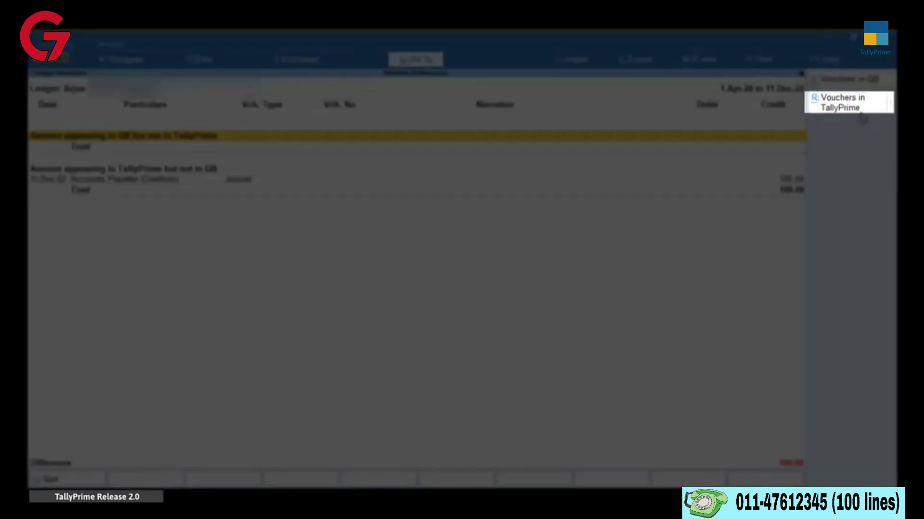
- View the ledger's vouchers in TallyPrime, then its vouchers as recorded in QuickBooks
left_click(860, 110)
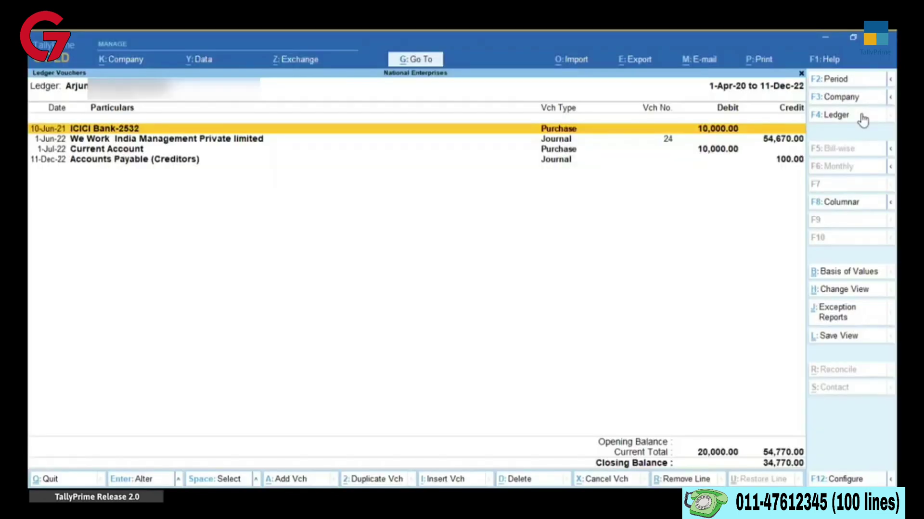
key("Escape")
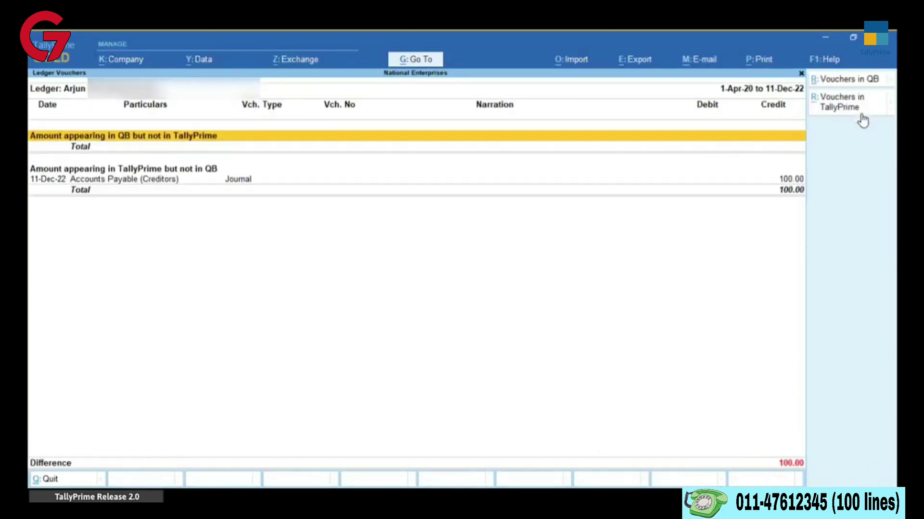
left_click(873, 81)
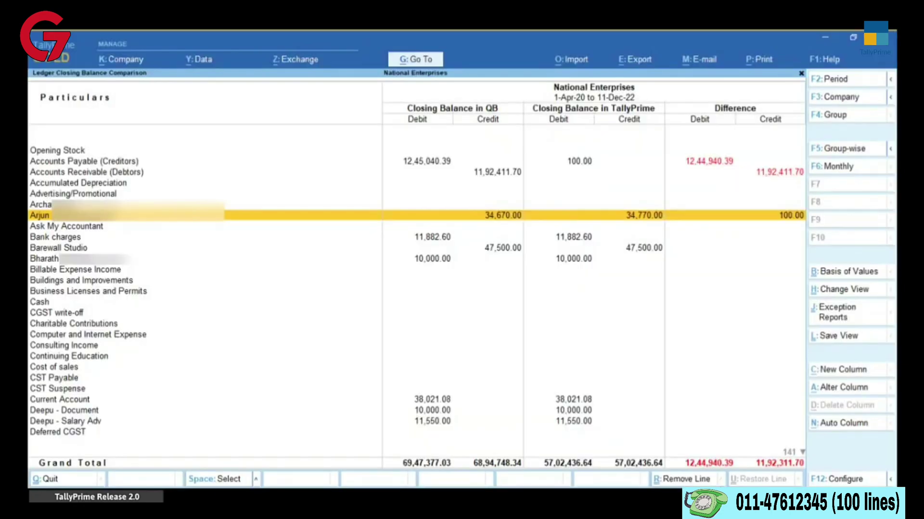
- In the report Configuration (F12), highlight Name (Alias) for the ledger and group display name
key("F12")
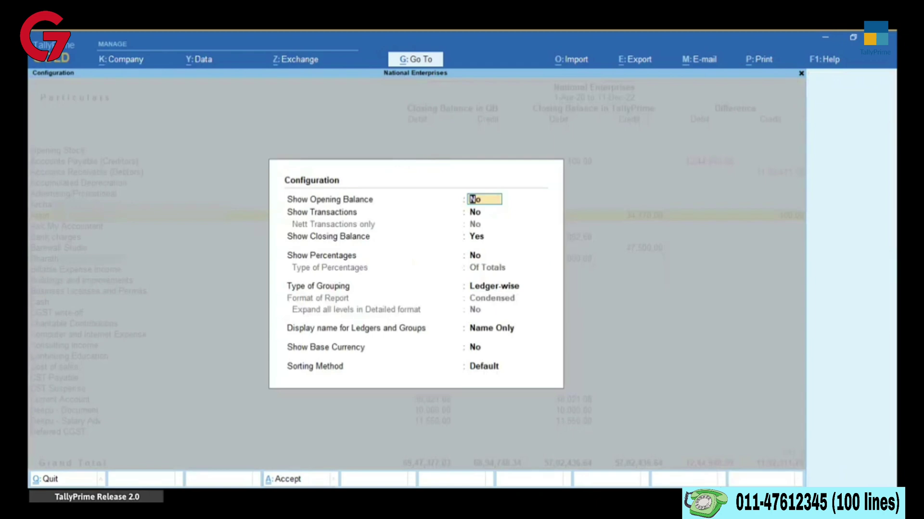
key("Return")
key("Return")
key("Return")
key("Return")
key("Return")
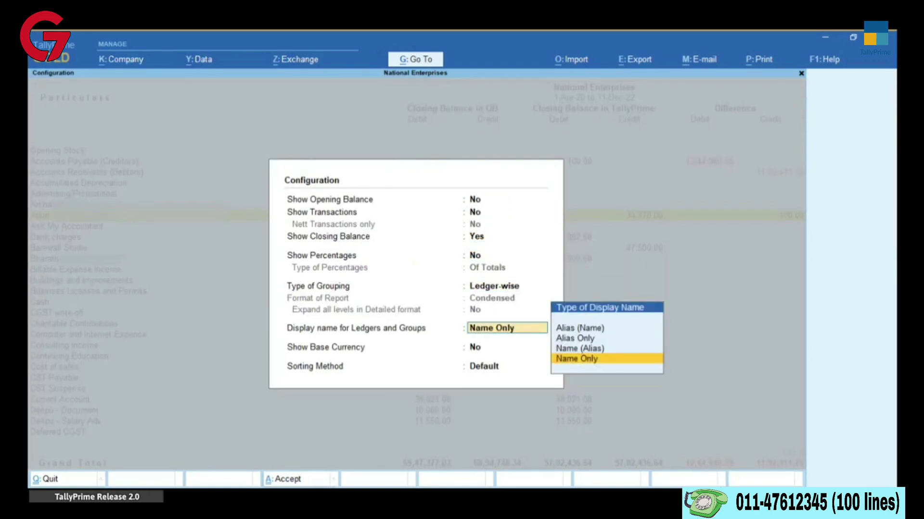
key("Up")
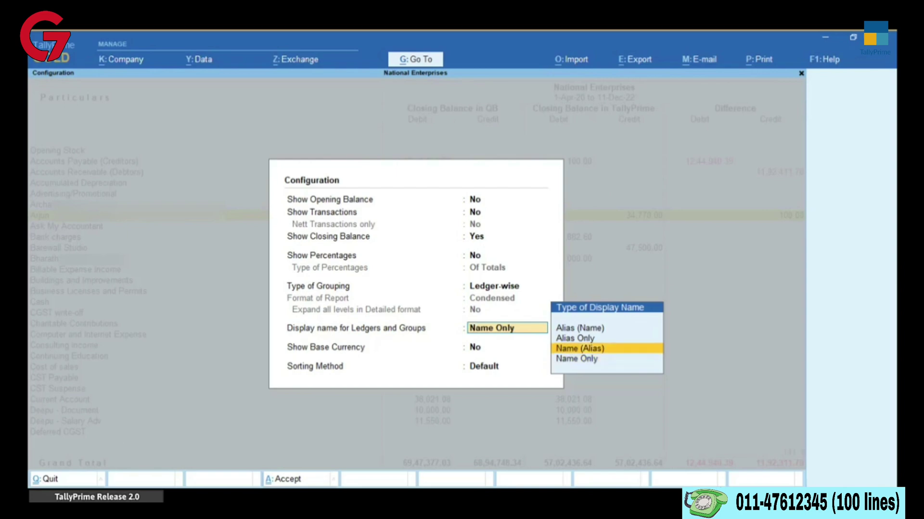